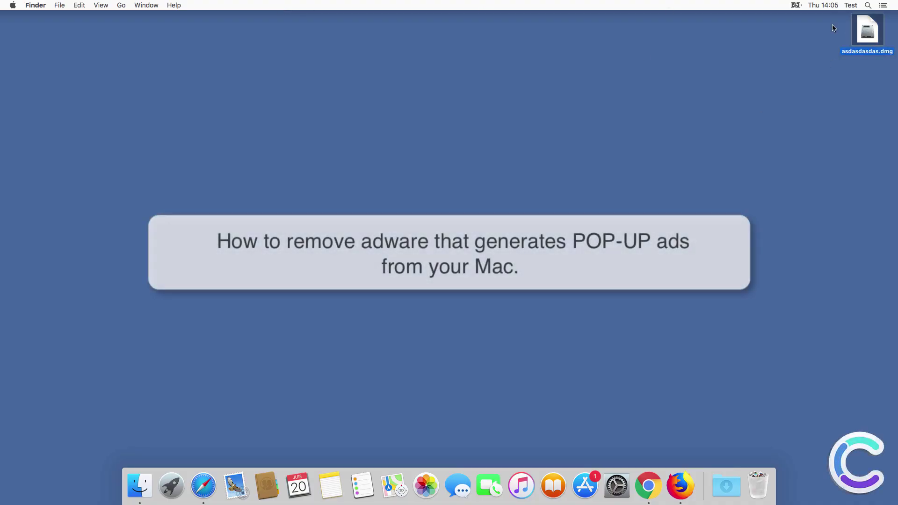
Custom-install the bundled Flash Player with its add-ons using the admin password, then close all installer windows.
double_click(304, 205)
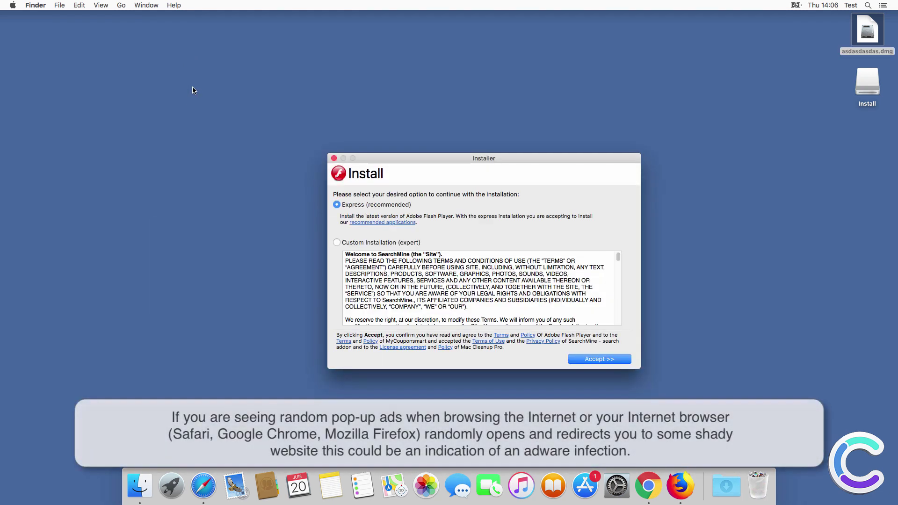
left_click(337, 242)
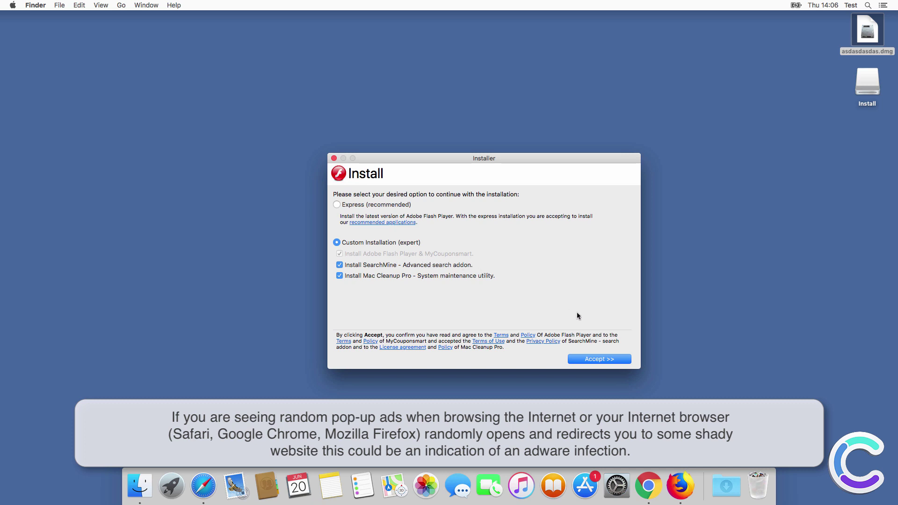
left_click(598, 359)
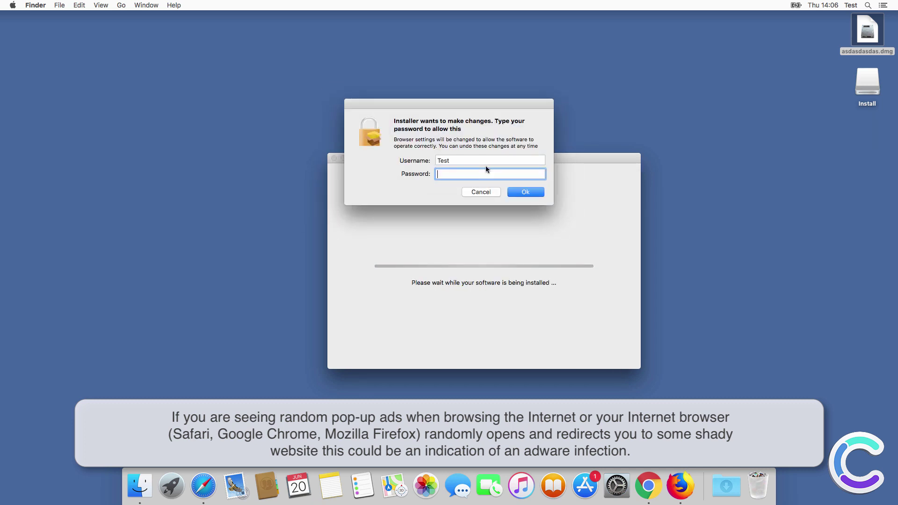
type("12345")
key("Return")
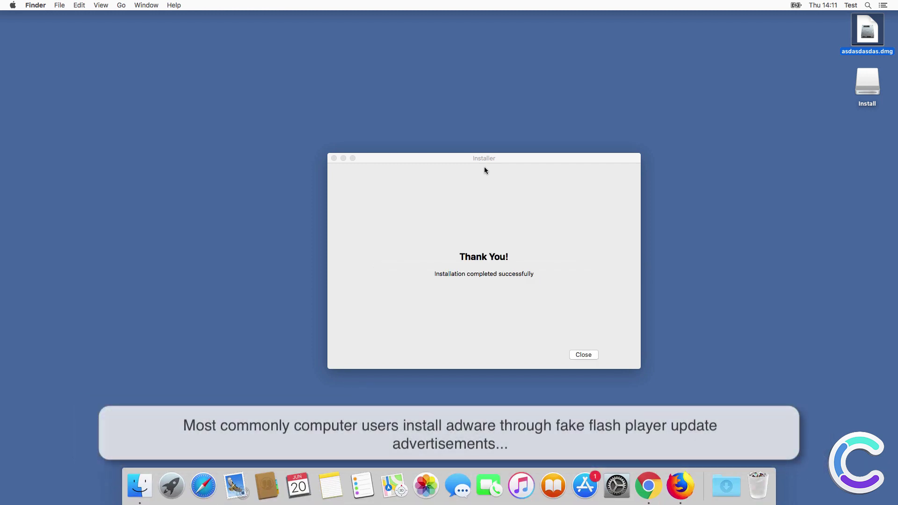
left_click(584, 355)
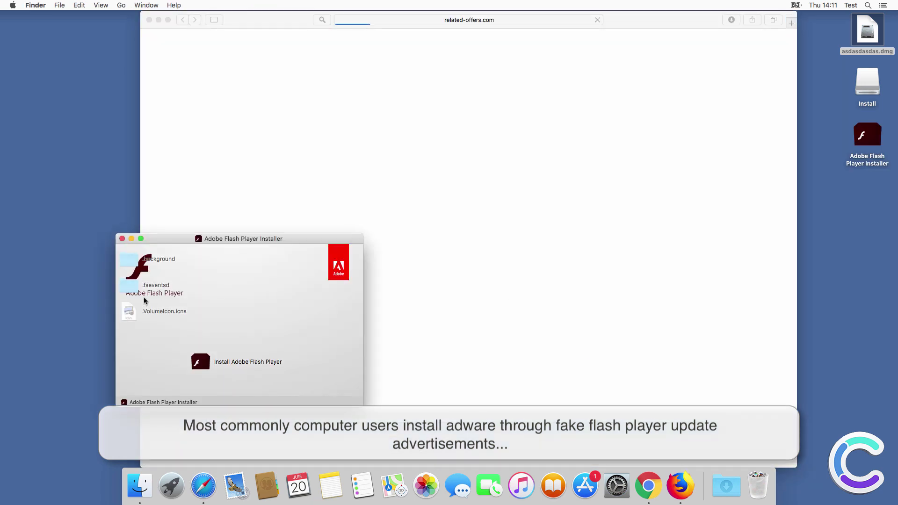
left_click(125, 241)
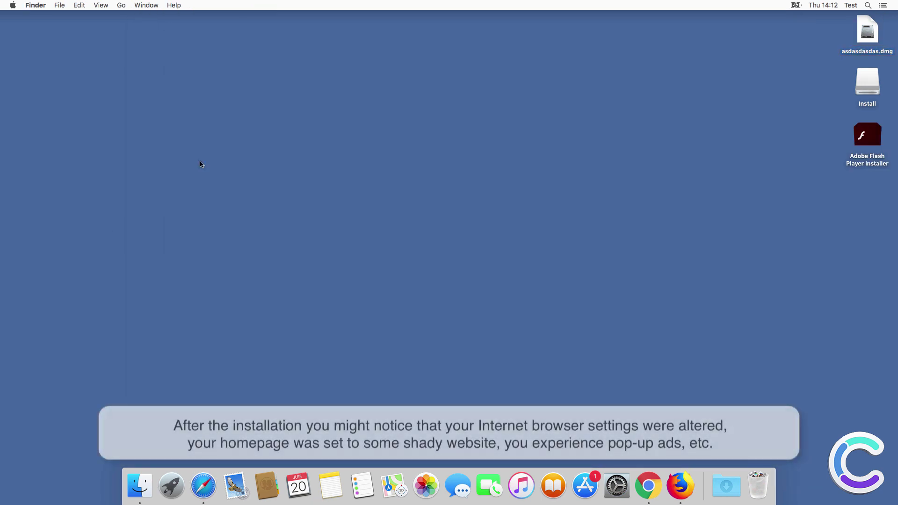
Launch Mac Cleanup Pro from Applications, then quit it by declining the activation offer.
left_click(140, 486)
left_click(212, 185)
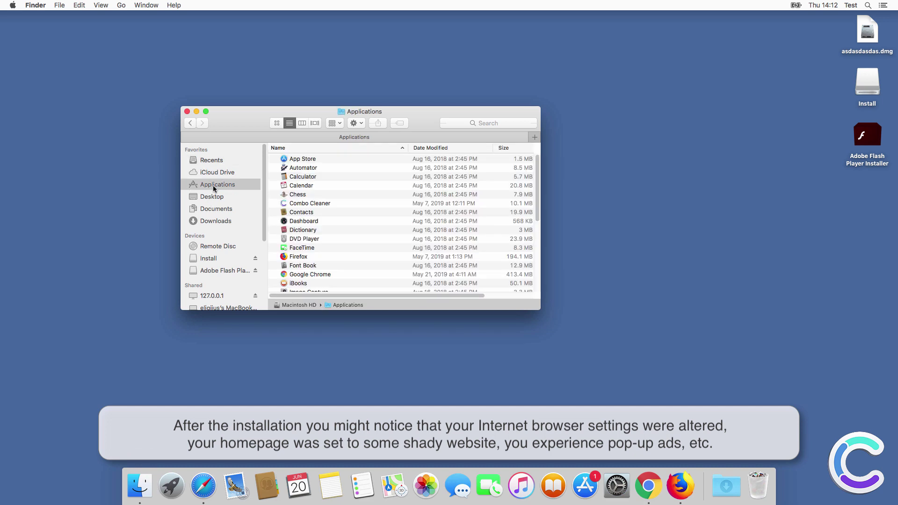
left_click(317, 209)
scroll(317, 211, "down", 2)
scroll(317, 212, "down", 5)
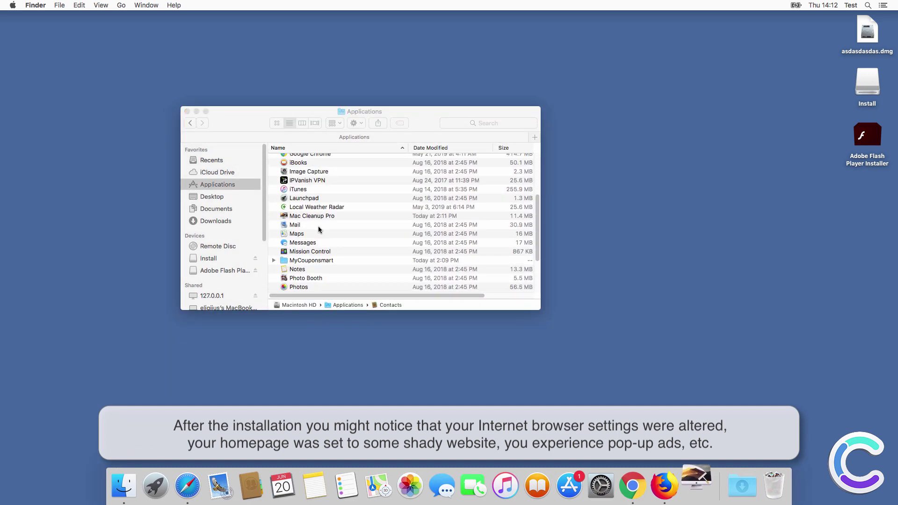
double_click(314, 218)
left_click(291, 101)
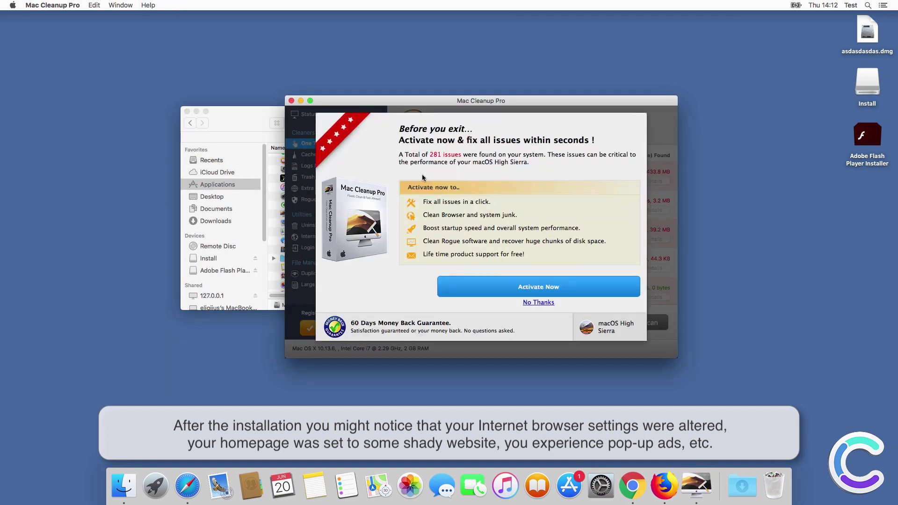
left_click(536, 301)
Expand the MyCouponsmart folder to reveal MyCouponsmart.config.
left_click(323, 258)
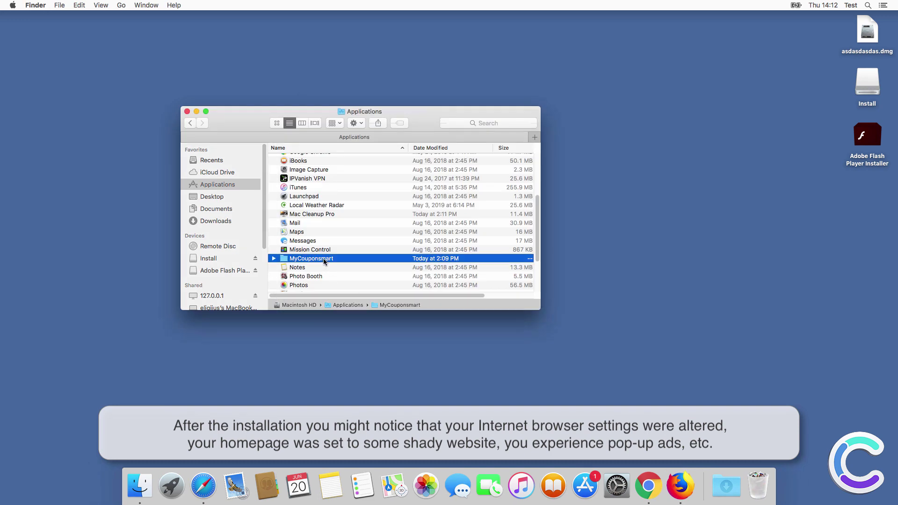
left_click(274, 258)
scroll(389, 249, "down", 1)
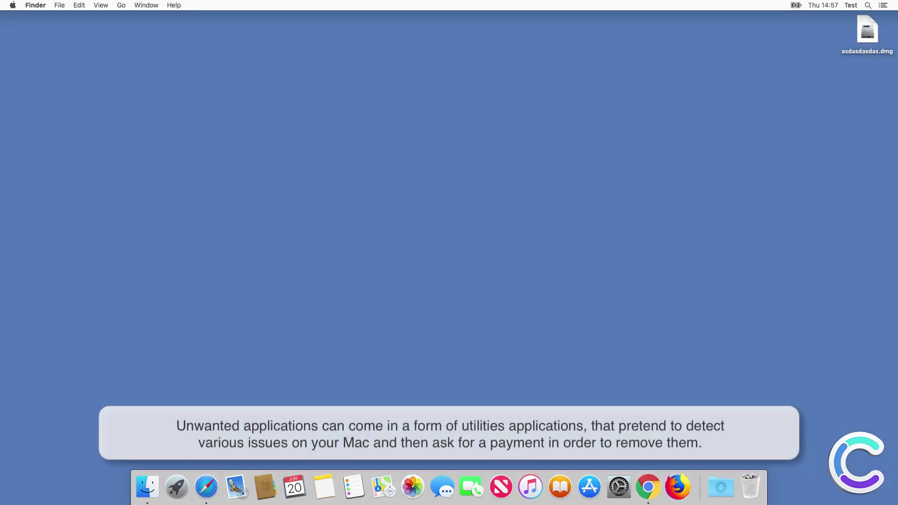
Search 'aaaaaa' from the SearchMine homepage in Chrome, then go back after the redirect.
left_click(655, 487)
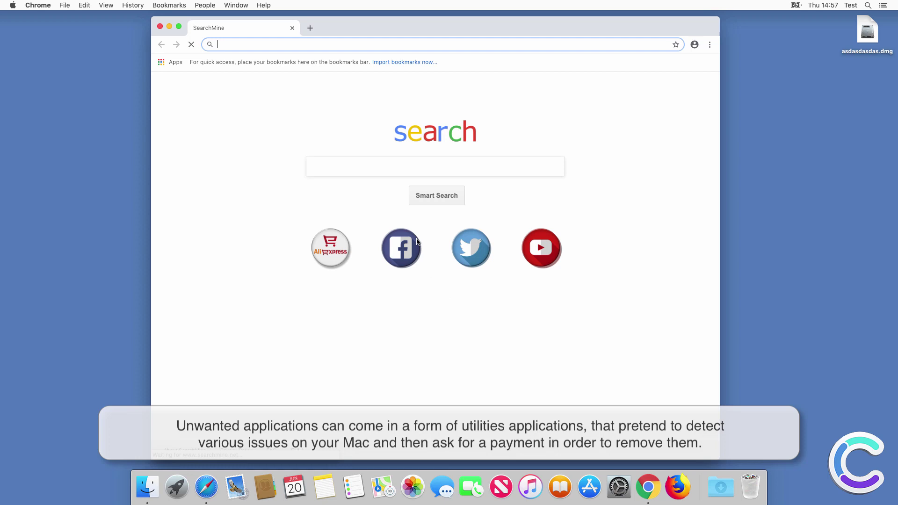
left_click(386, 174)
type("aaaaaa")
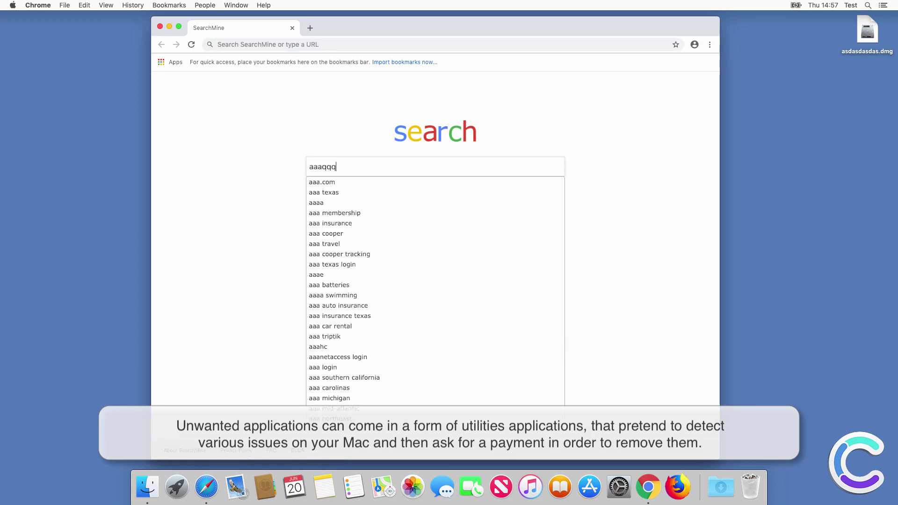
key("super+t")
left_click(245, 28)
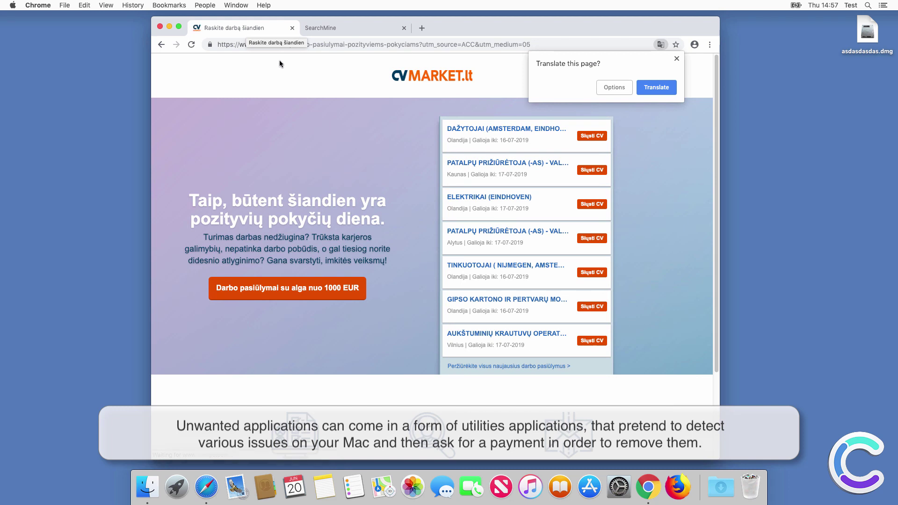
left_click(193, 45)
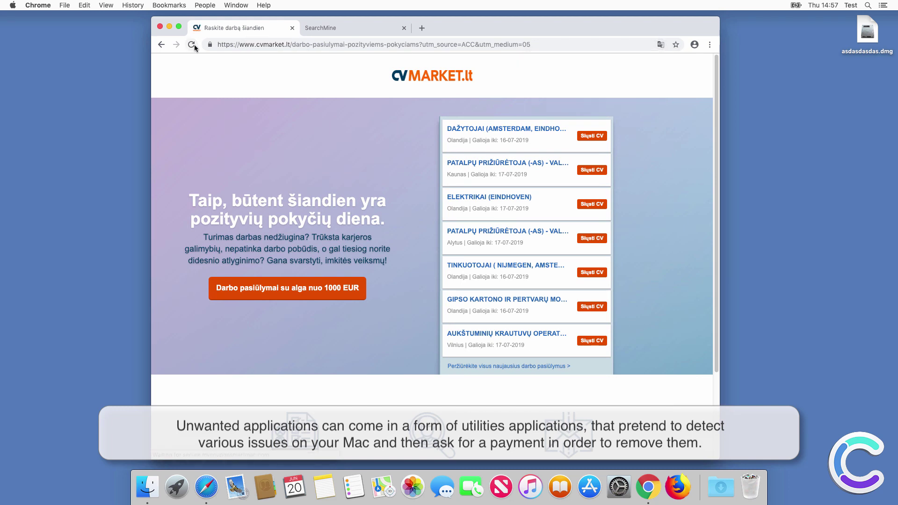
left_click(162, 45)
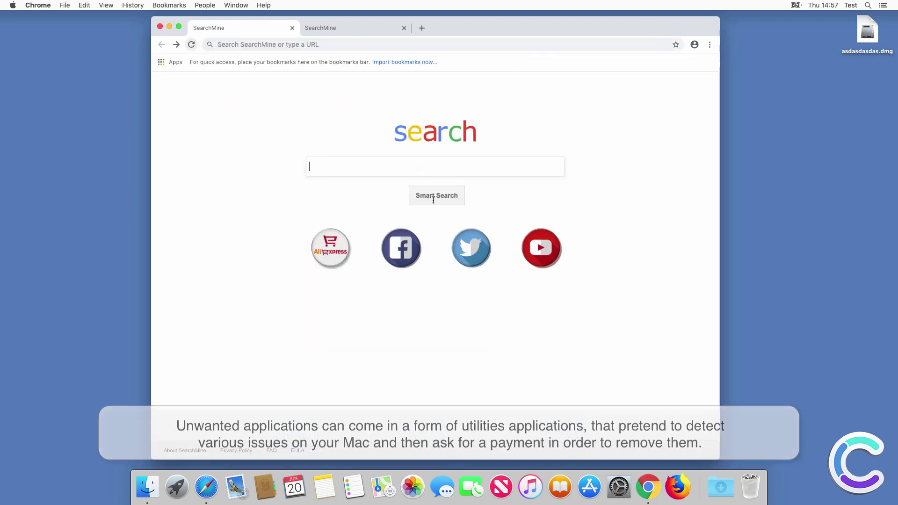
Search 'aa' from SearchMine again, then close the Chrome window.
left_click(373, 167)
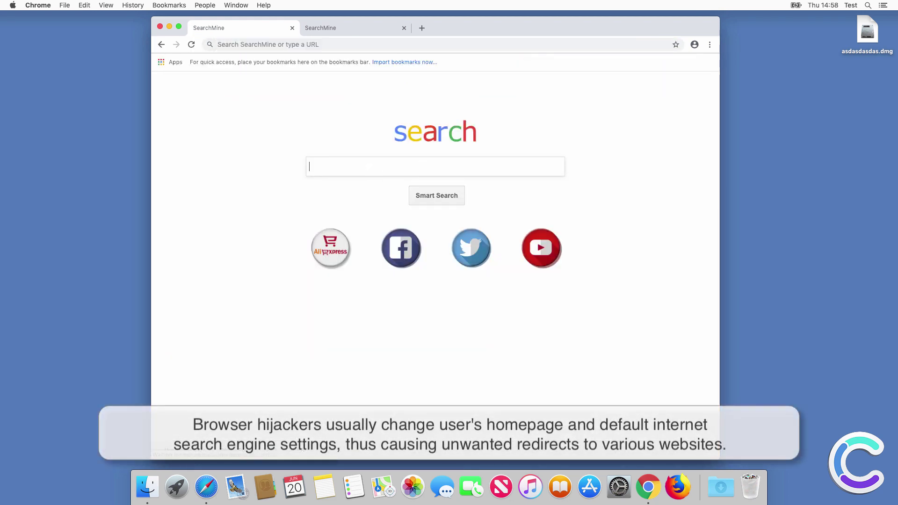
type("aa")
left_click(437, 187)
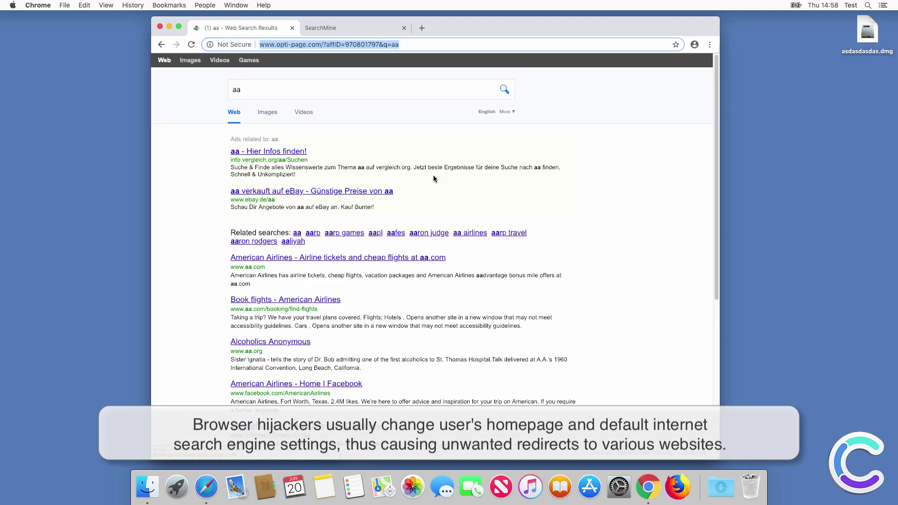
left_click(339, 27)
left_click(159, 26)
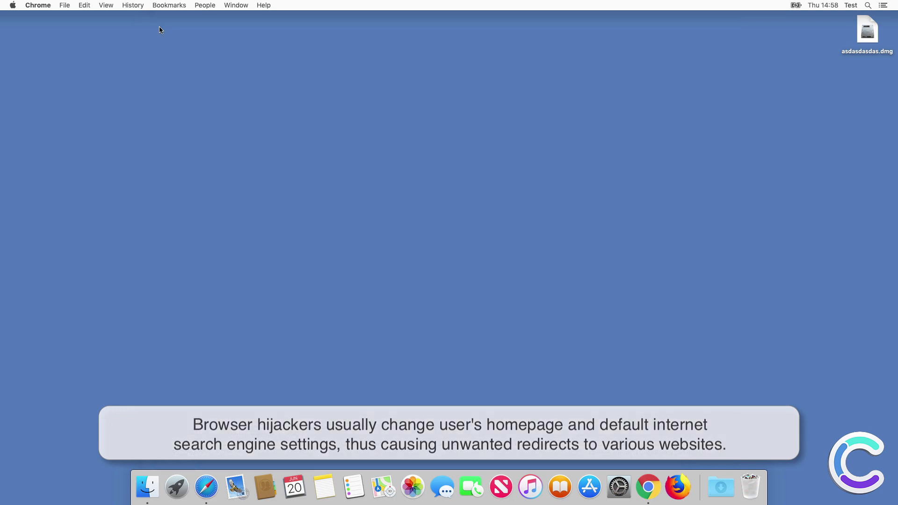
Move the MyCouponsmart folder from Applications to the Trash, confirming with the account password.
left_click(322, 273)
left_click(147, 488)
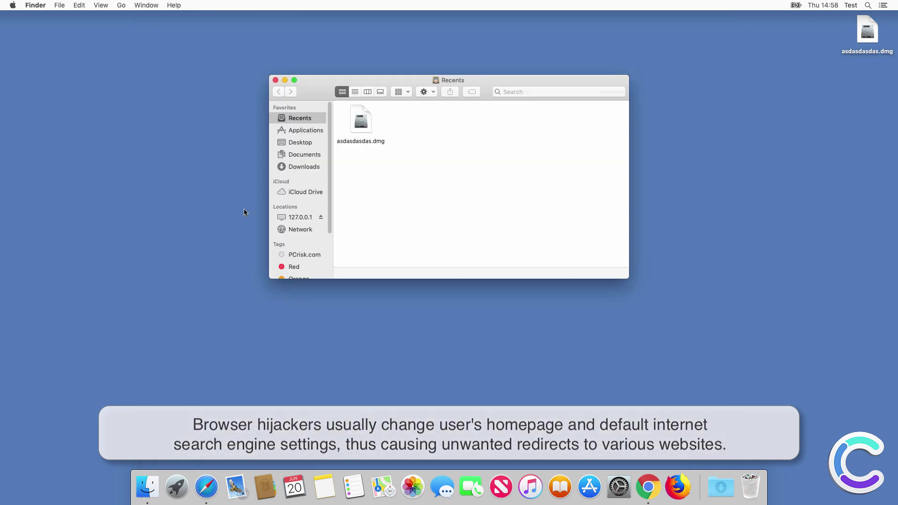
left_click(307, 131)
scroll(388, 217, "down", 10)
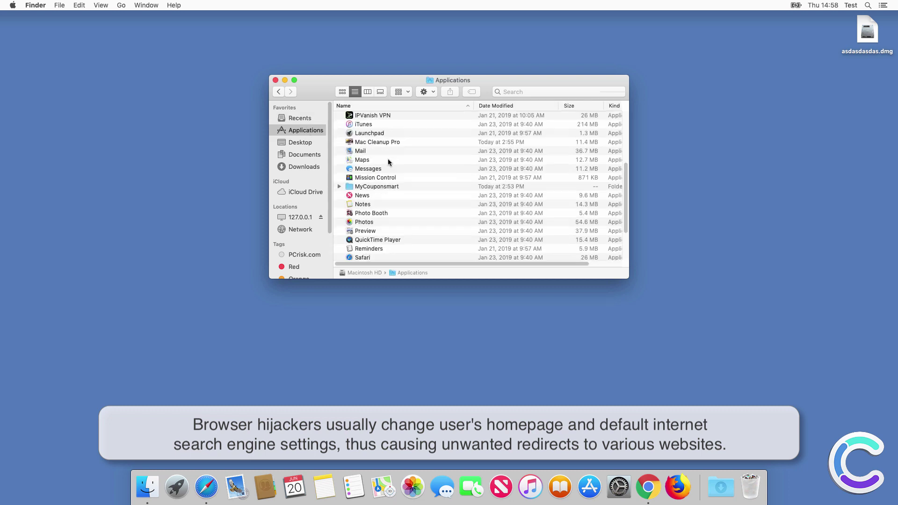
left_click(377, 116)
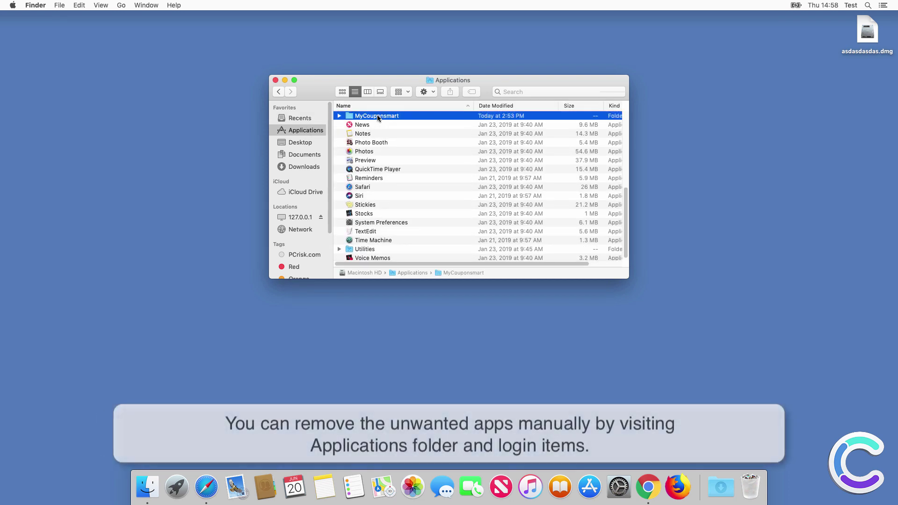
right_click(378, 116)
left_click(419, 135)
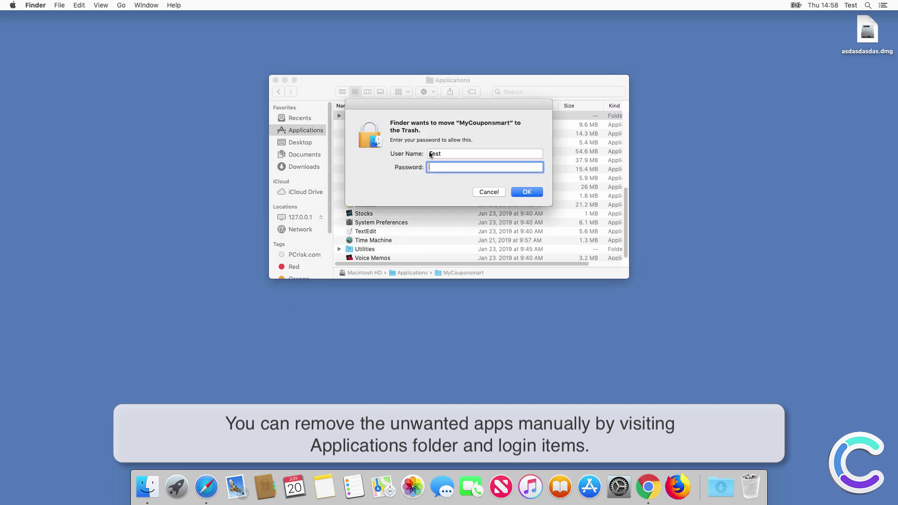
type("••••")
key("Return")
Move the Mac Cleanup Pro app to the Trash and close the Applications window.
scroll(421, 187, "up", 10)
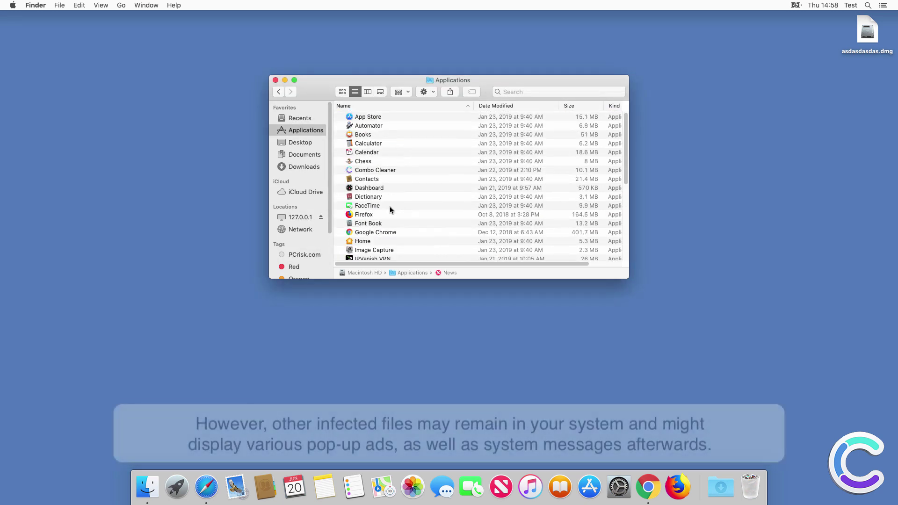
scroll(375, 220, "down", 5)
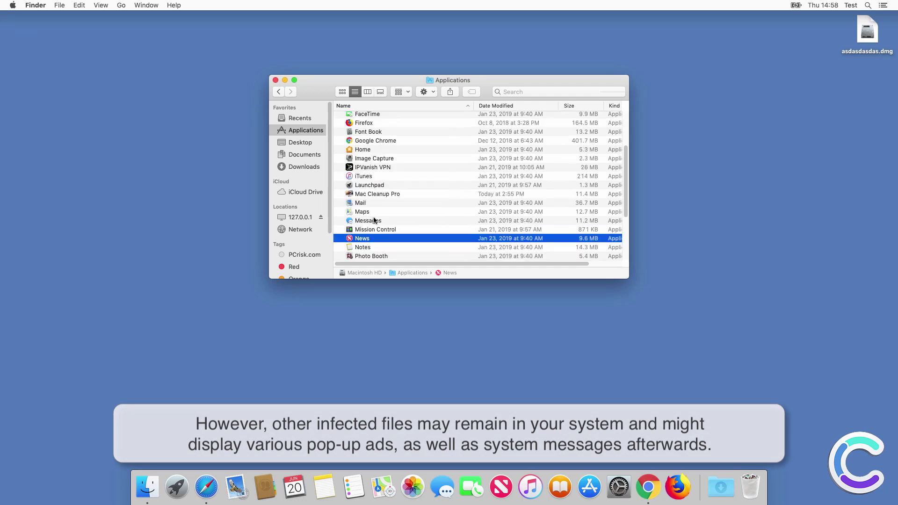
left_click(385, 194)
right_click(385, 195)
left_click(416, 221)
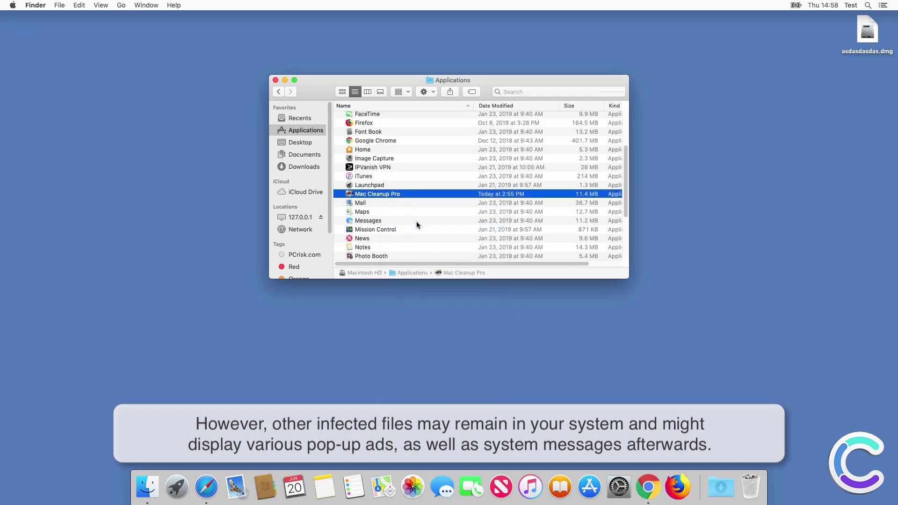
scroll(393, 199, "down", 5)
left_click(275, 81)
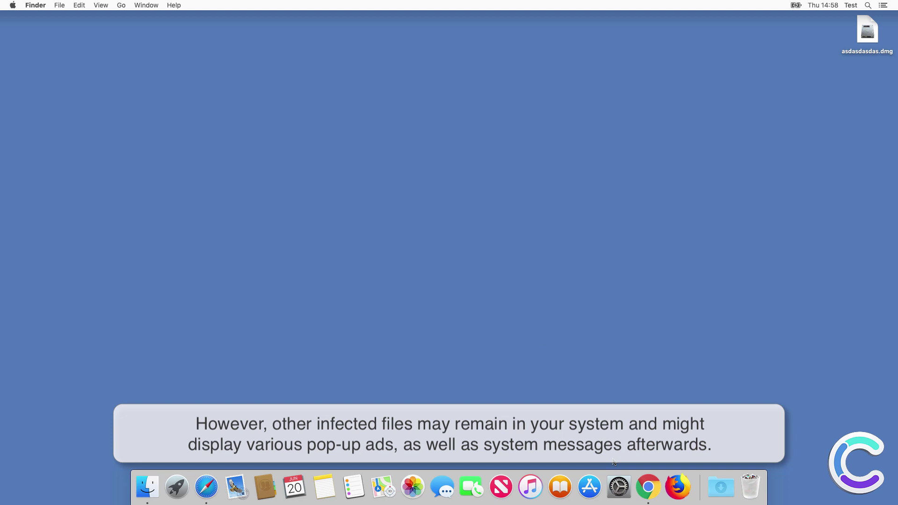
Review the account's Login Items in System Preferences > Users & Groups, then close it.
left_click(618, 486)
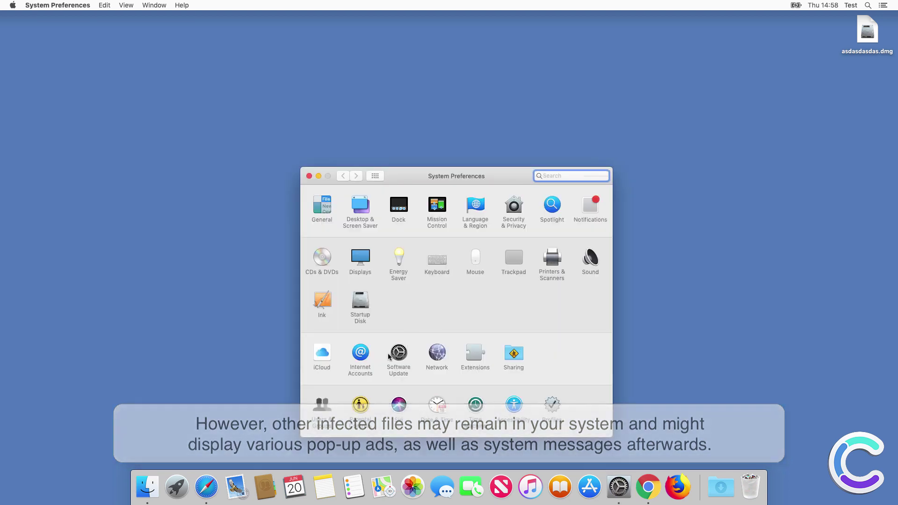
left_click(323, 404)
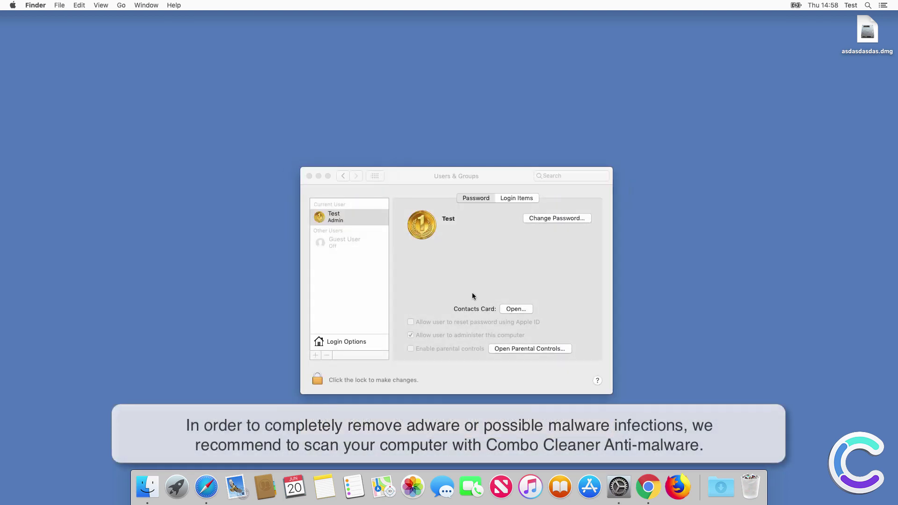
left_click(513, 196)
left_click(309, 176)
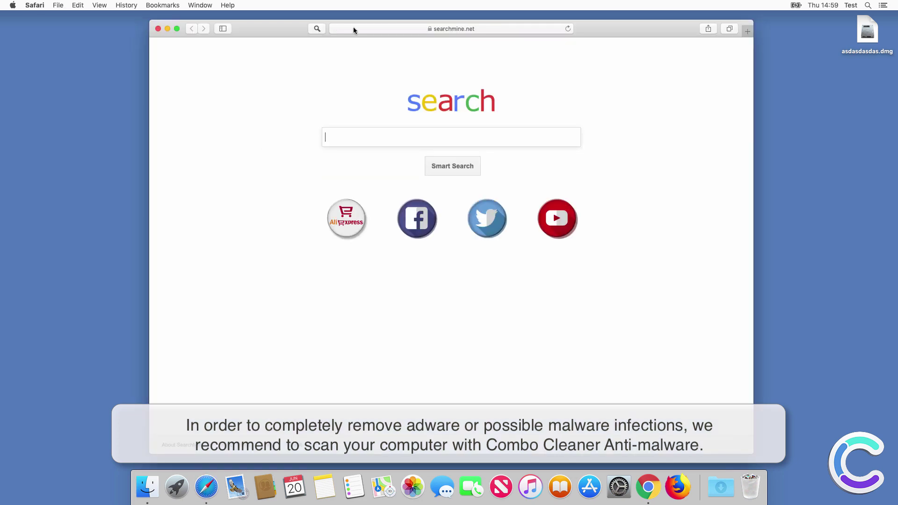
left_click(353, 30)
type("www.combo")
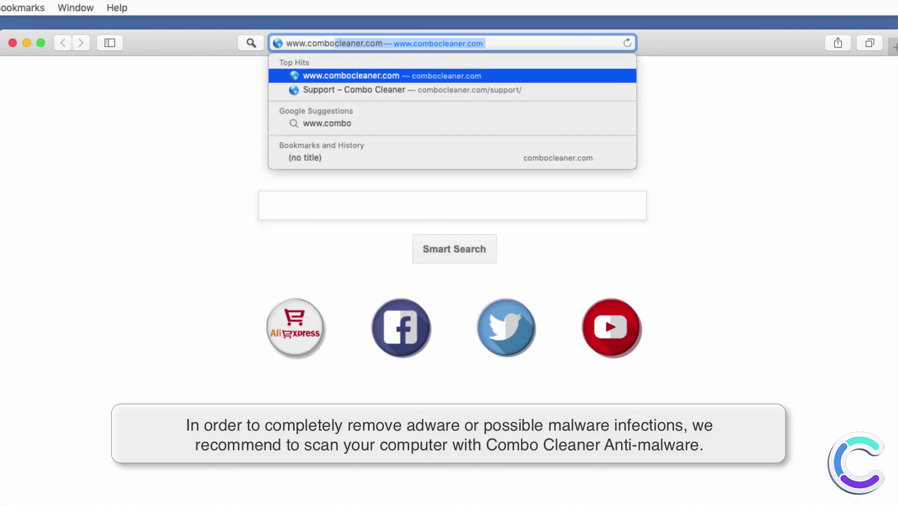
type("cleaner.com")
key("Return")
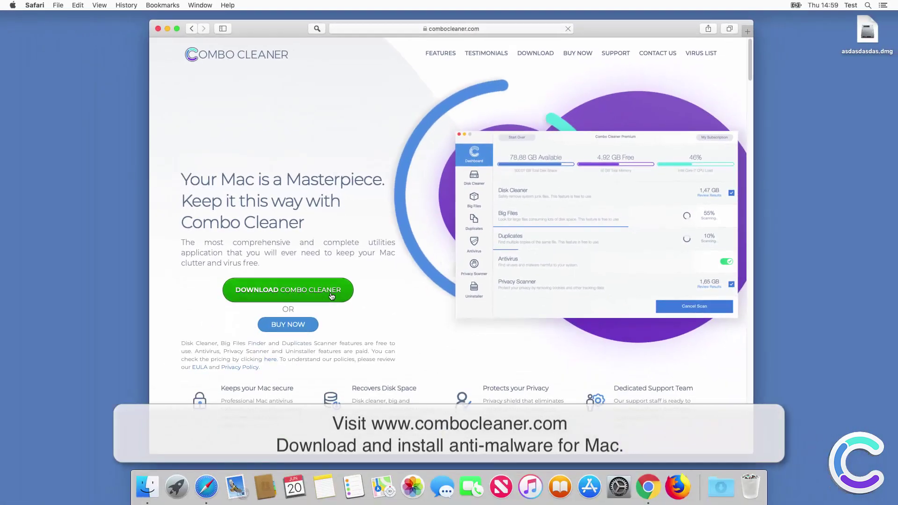
left_click(331, 293)
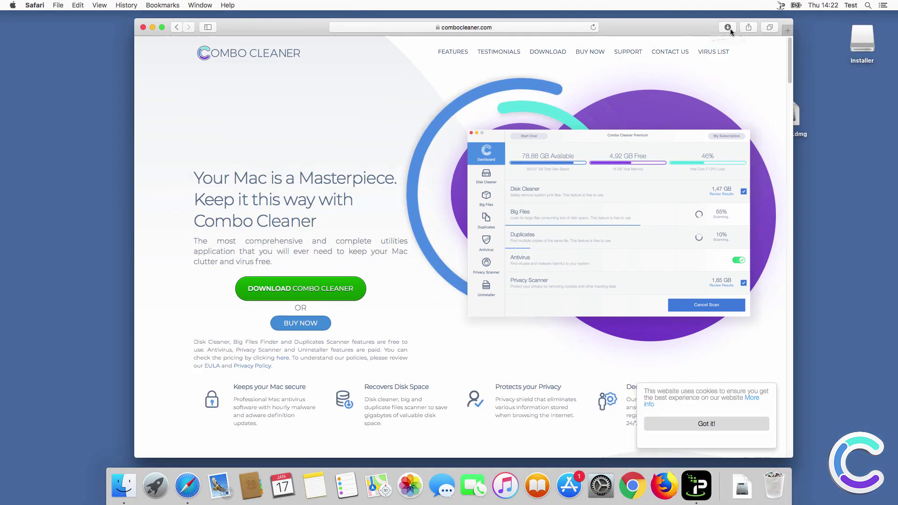
left_click(729, 28)
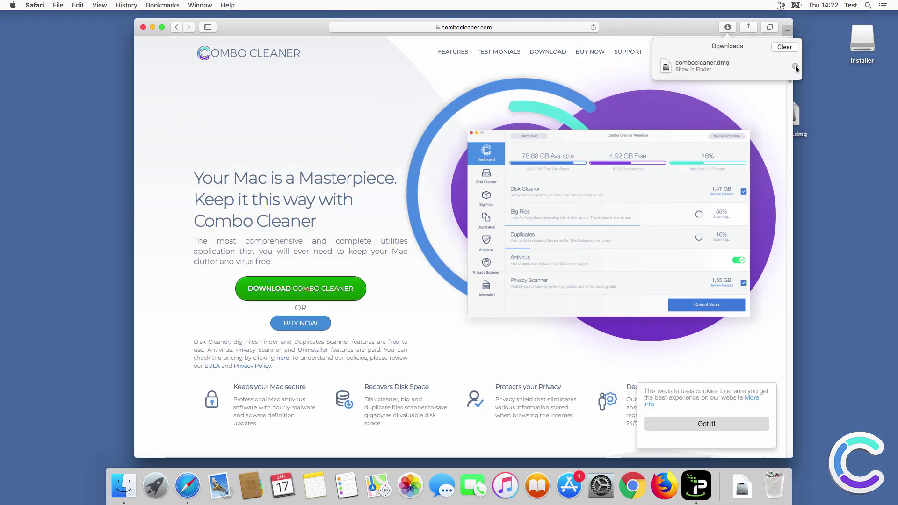
left_click(795, 66)
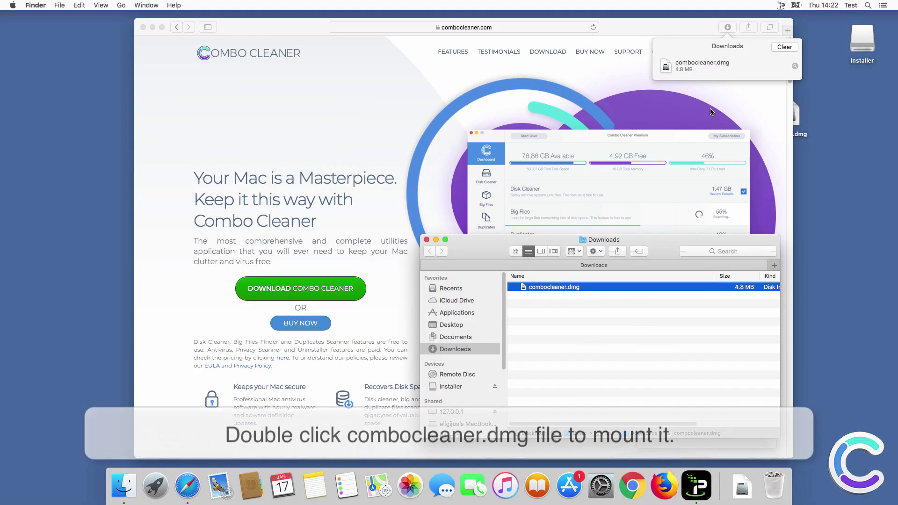
Mount combocleaner.dmg, drag Combo Cleaner into Applications, and close the disk and Downloads windows.
double_click(550, 287)
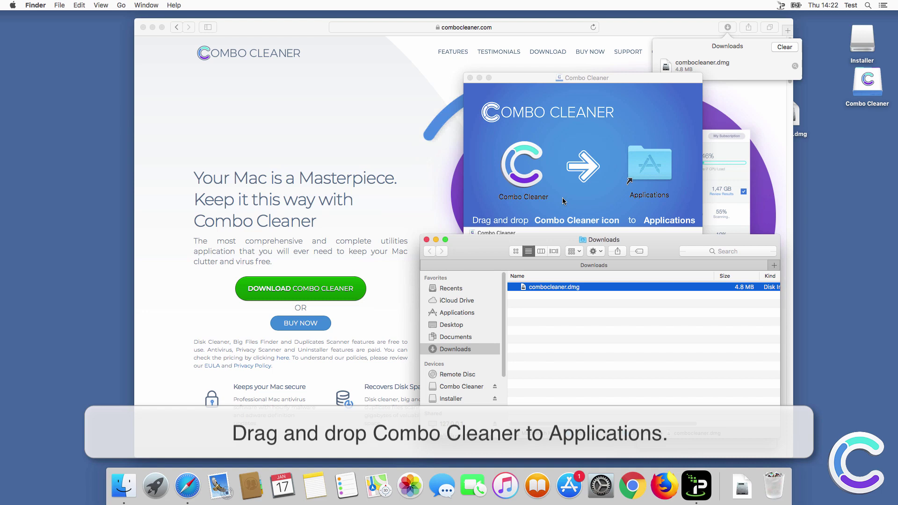
left_click(564, 201)
left_click(517, 169)
left_click_drag(517, 168, 650, 167)
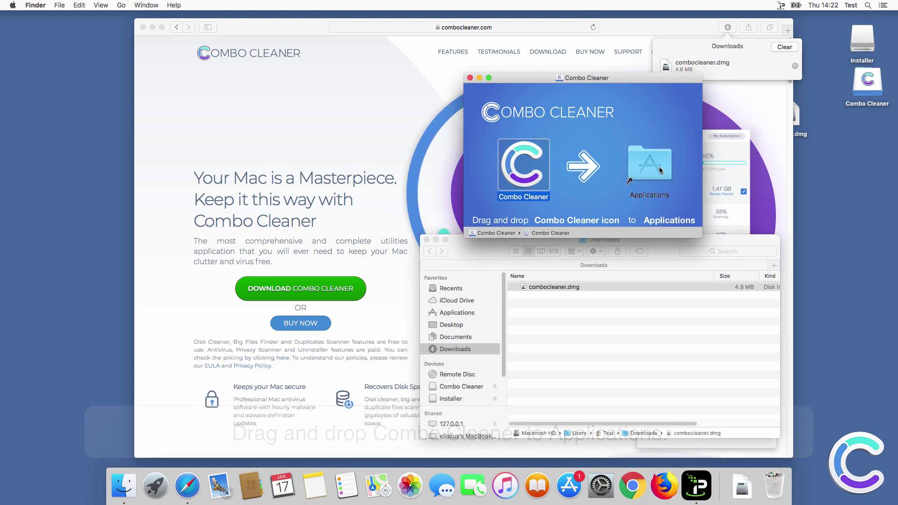
left_click(471, 78)
left_click(426, 240)
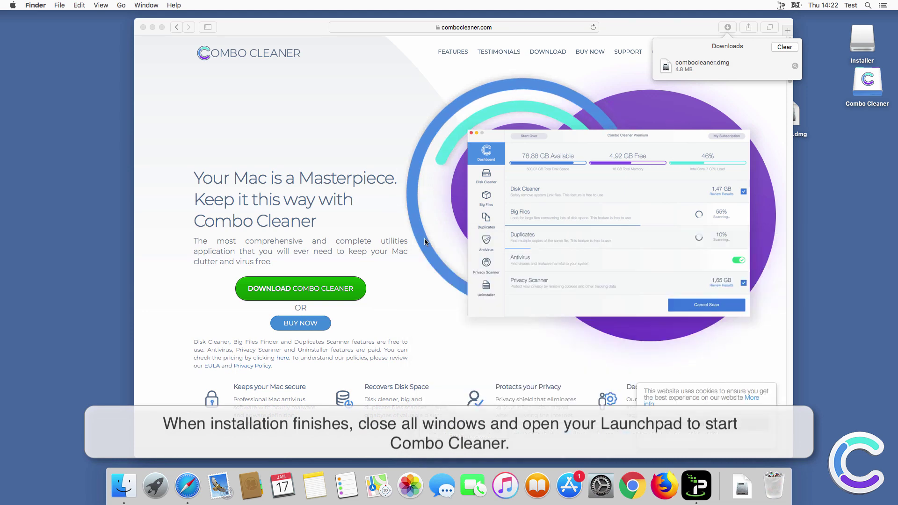
Close Safari, launch Combo Cleaner from Launchpad, and approve opening the downloaded app.
left_click(143, 27)
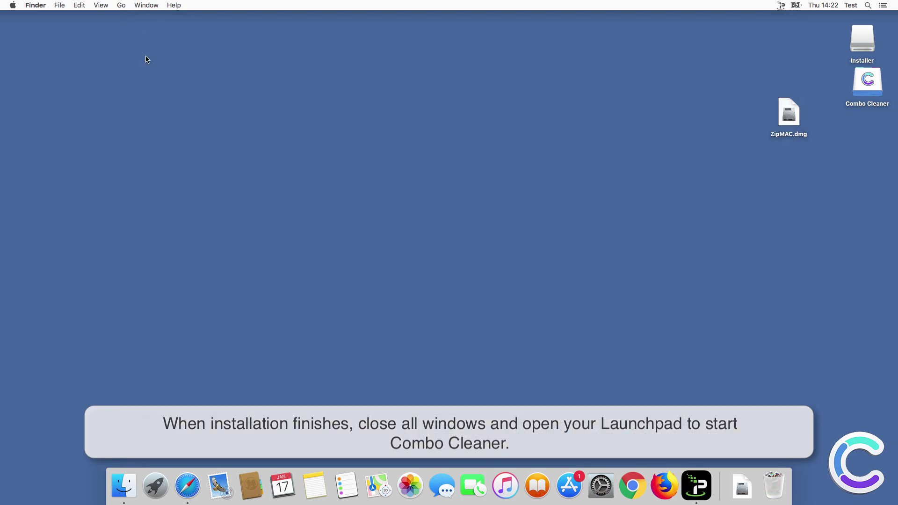
left_click(155, 483)
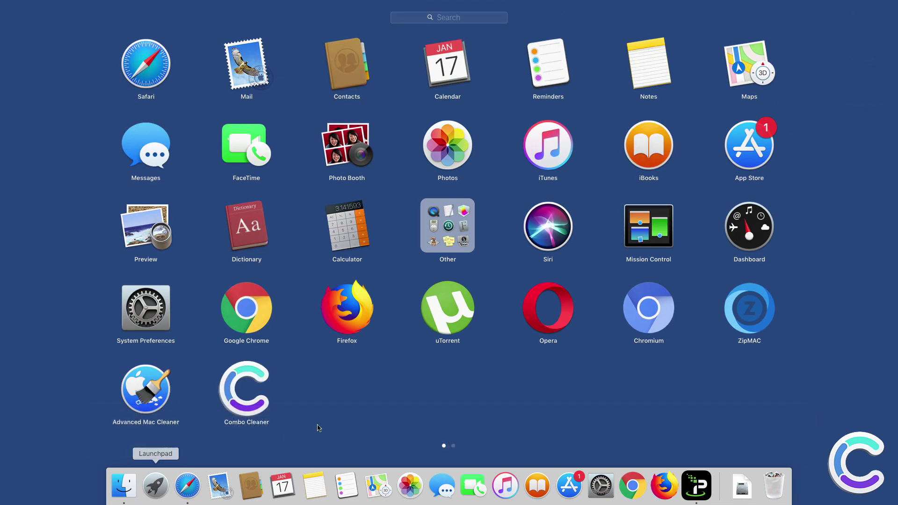
left_click(235, 402)
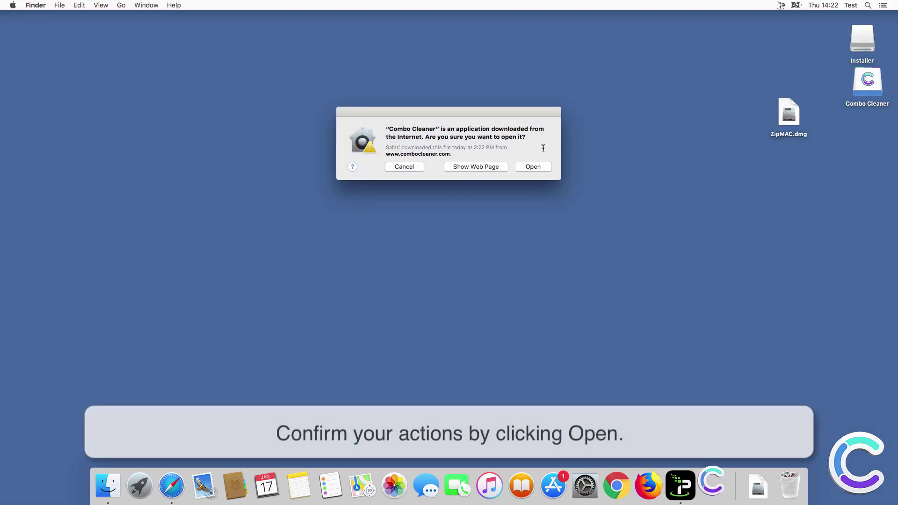
left_click(533, 167)
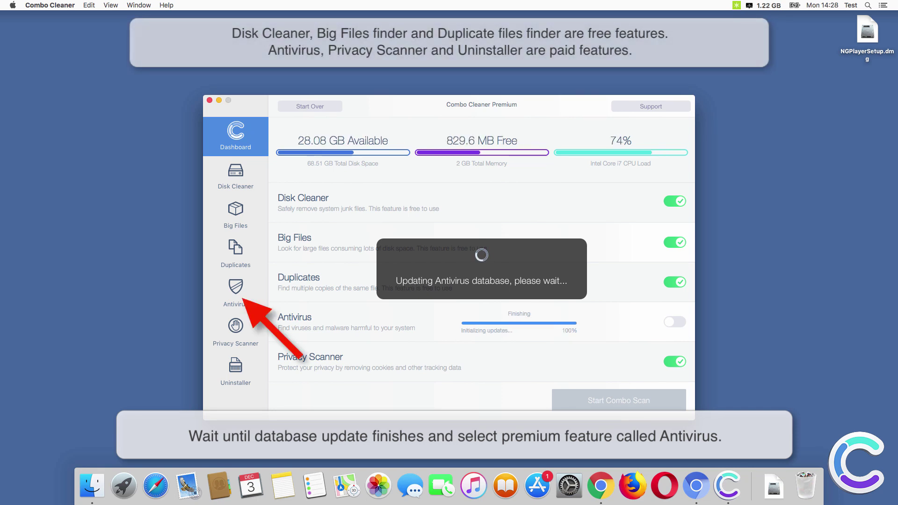
Run a Full Scan from Combo Cleaner's Antivirus section.
left_click(232, 290)
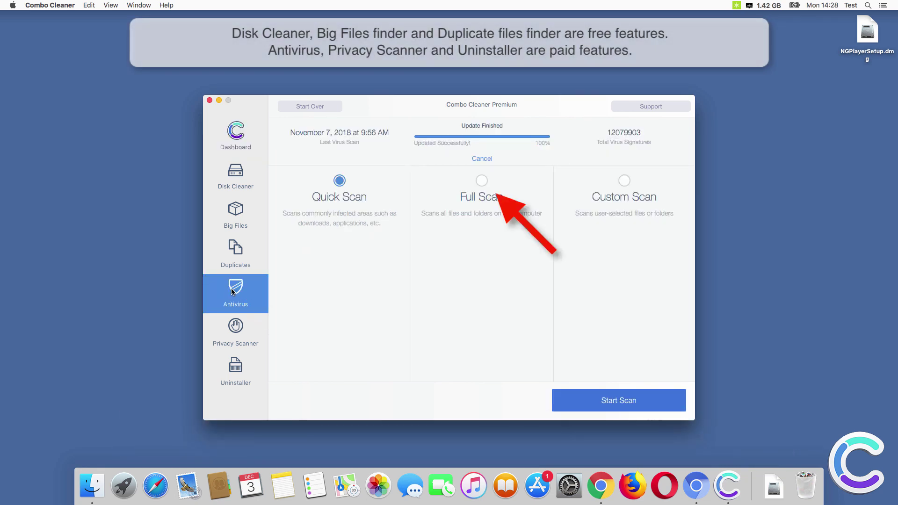
left_click(482, 180)
left_click(599, 402)
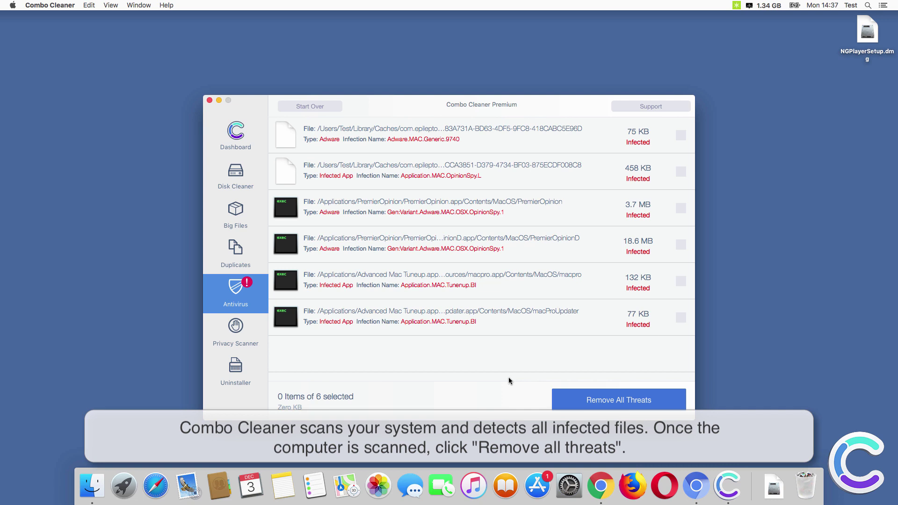
Remove all detected threats, authenticating as administrator, and confirm restarting the Mac.
left_click(607, 405)
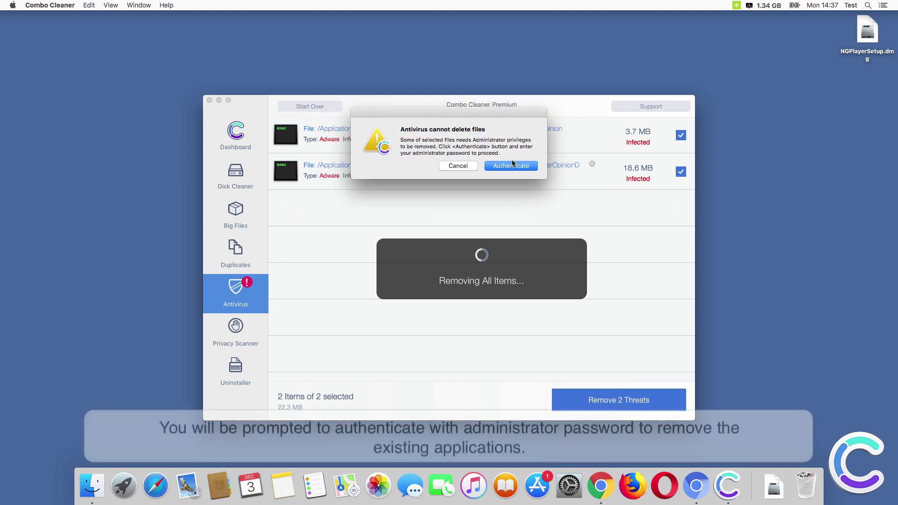
left_click(513, 167)
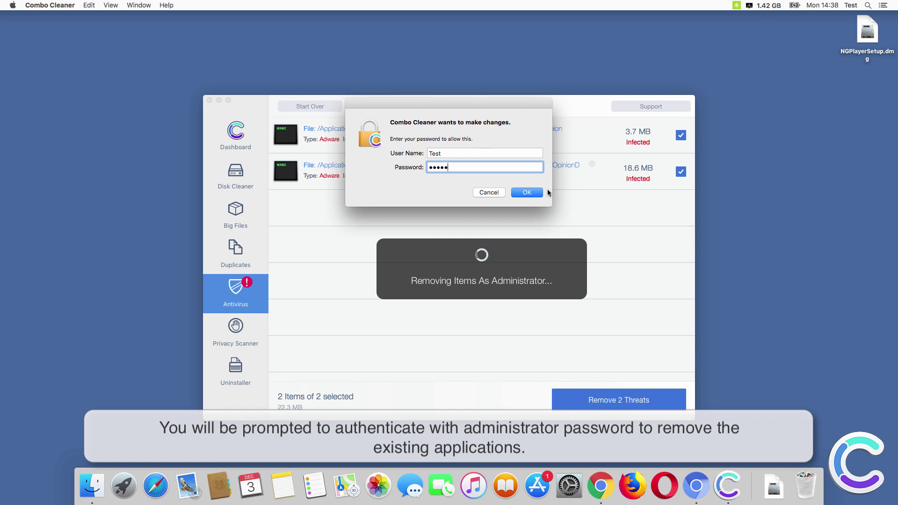
left_click(536, 191)
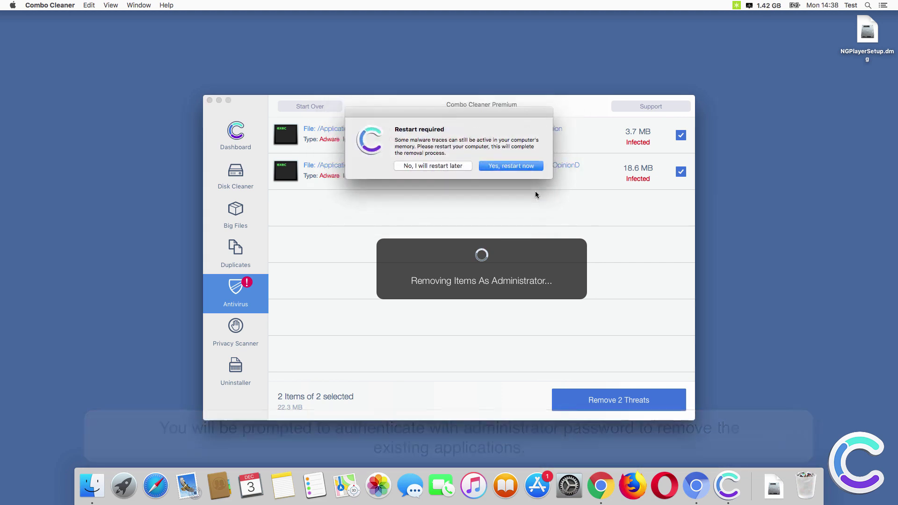
left_click(501, 168)
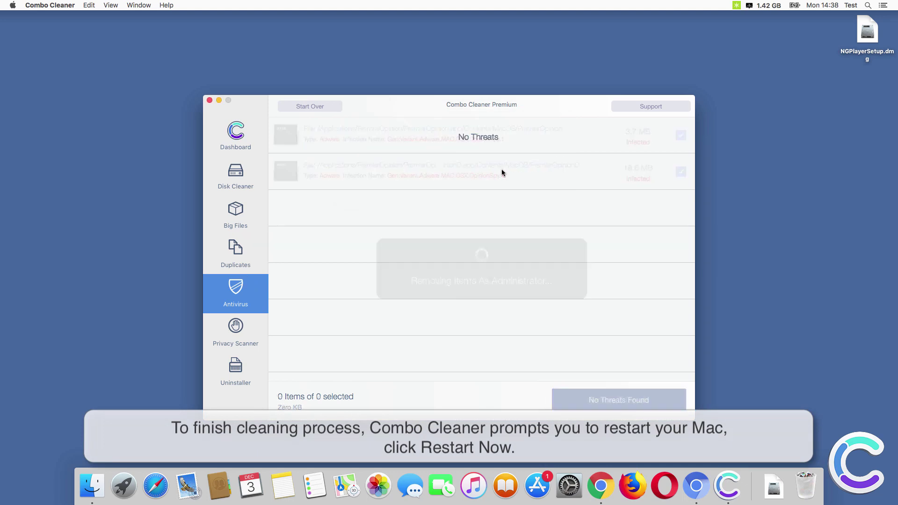